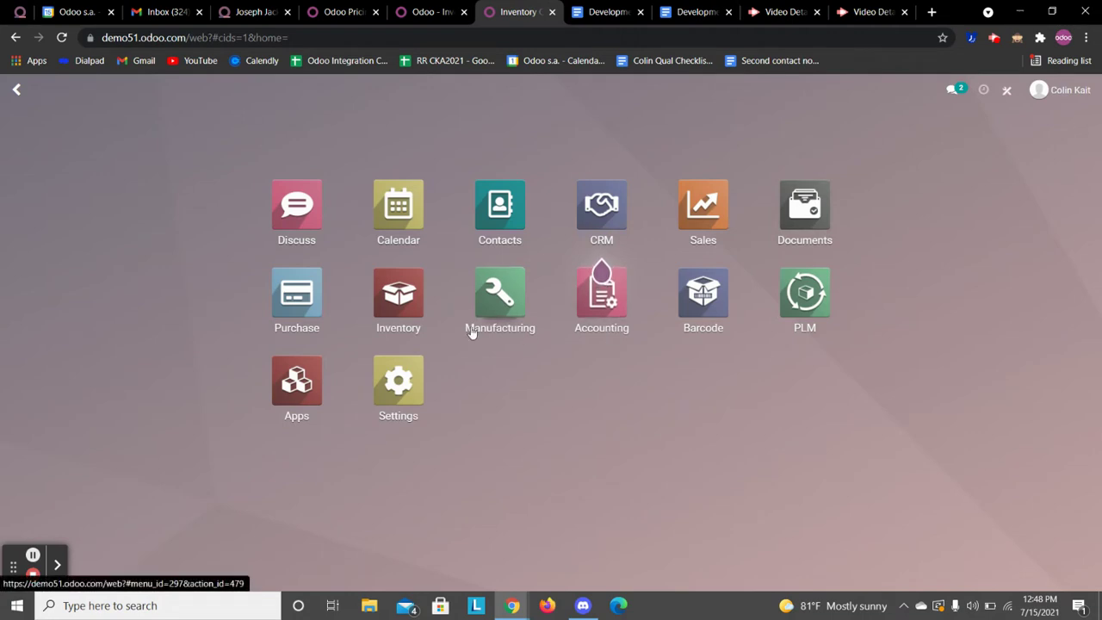
# Start a new purchase agreement in the Purchase app.
pyautogui.click(318, 303)
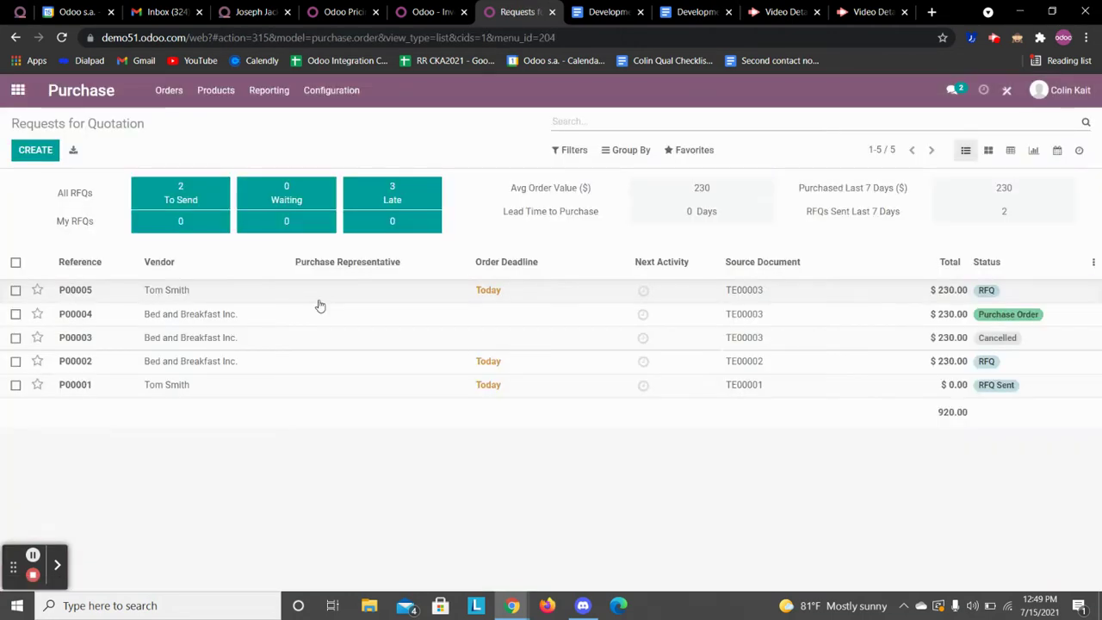
pyautogui.click(168, 89)
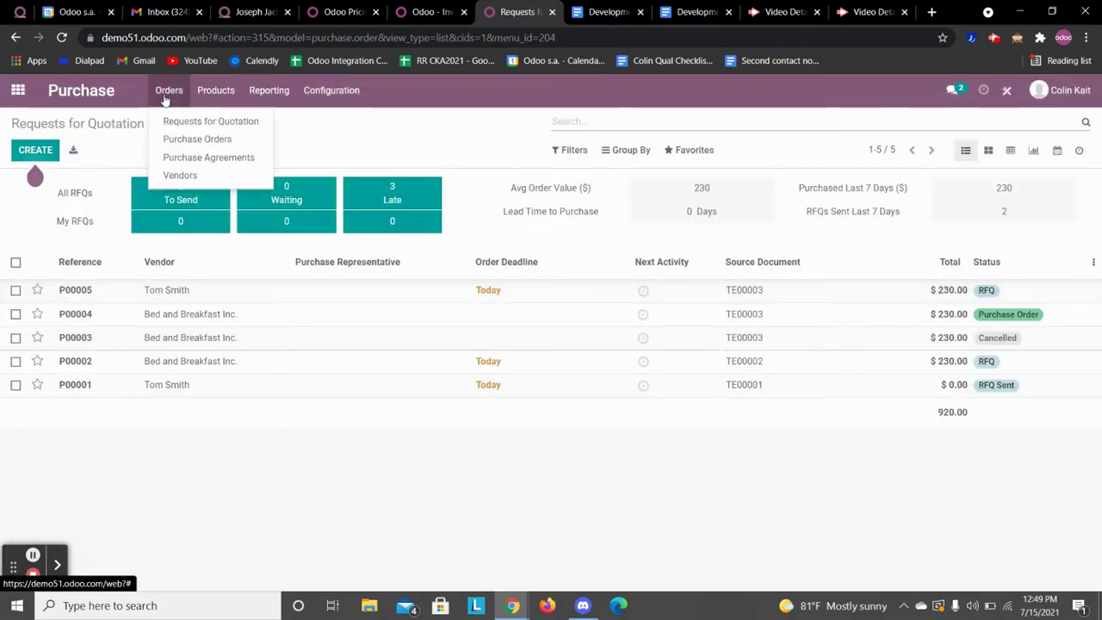
pyautogui.click(175, 157)
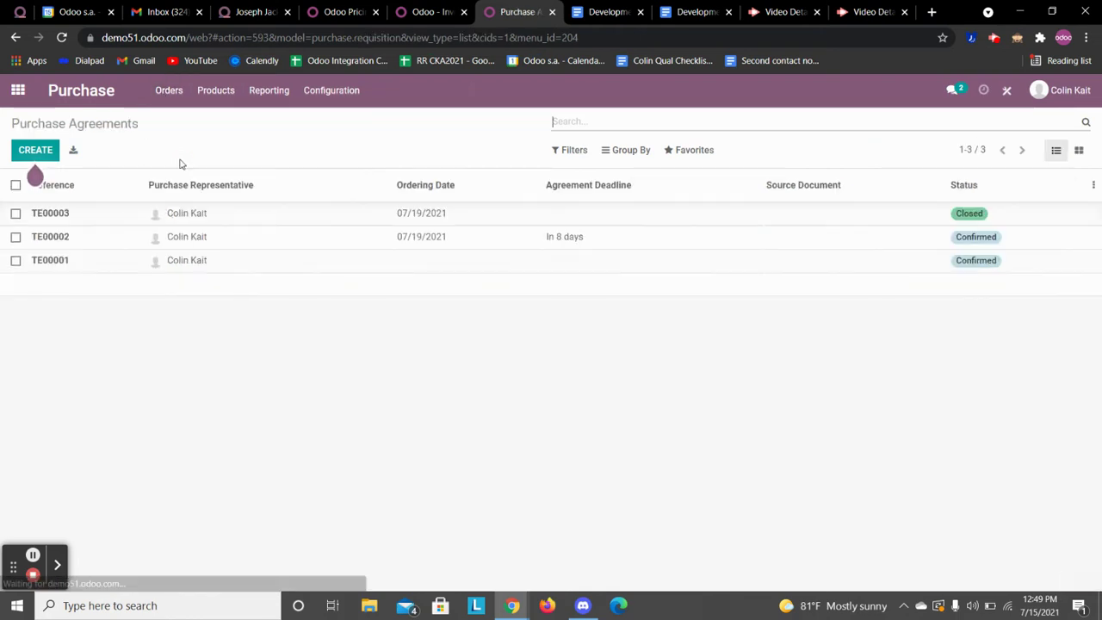
pyautogui.click(35, 150)
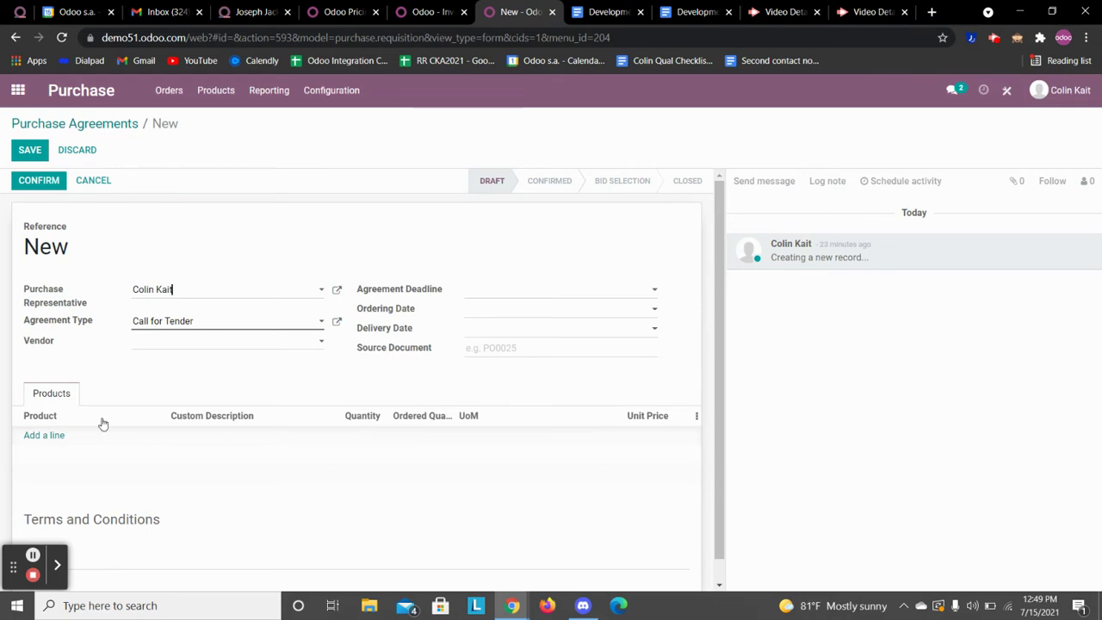
# Set the agreement deadline and ordering date to 07/19/2021 and the delivery date to 07/23/2021.
pyautogui.click(540, 290)
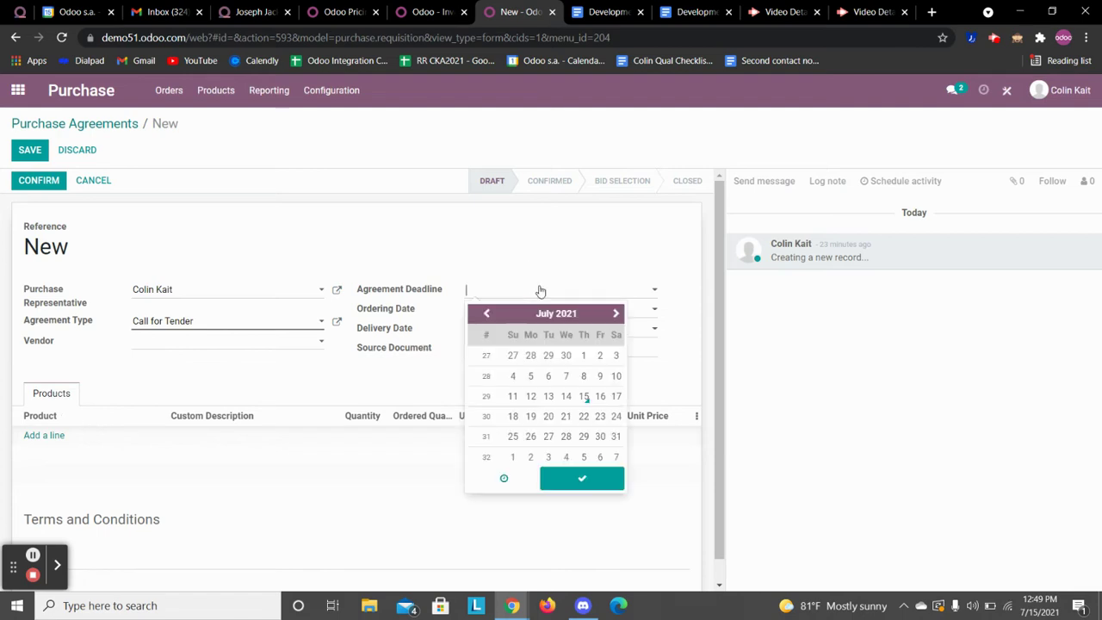
pyautogui.click(531, 417)
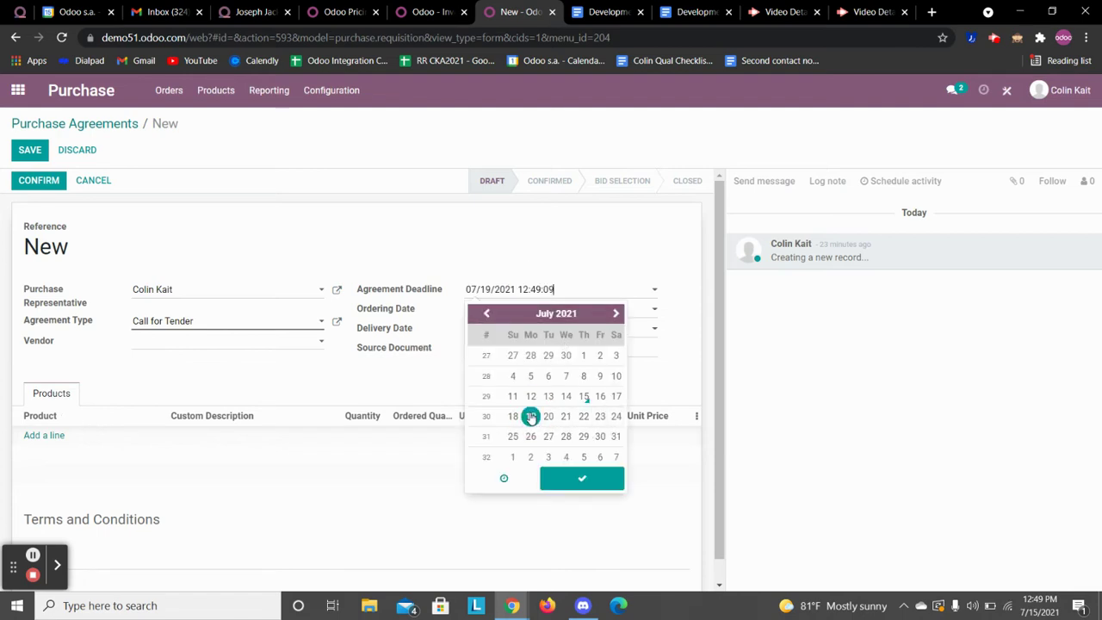
pyautogui.click(582, 477)
pyautogui.click(510, 311)
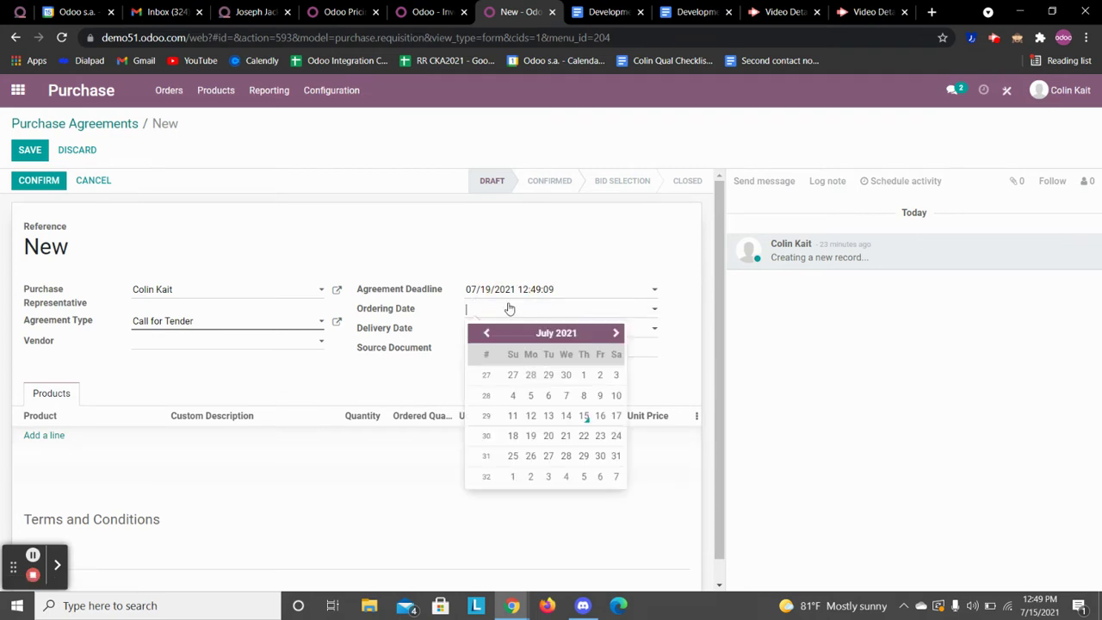
pyautogui.click(531, 435)
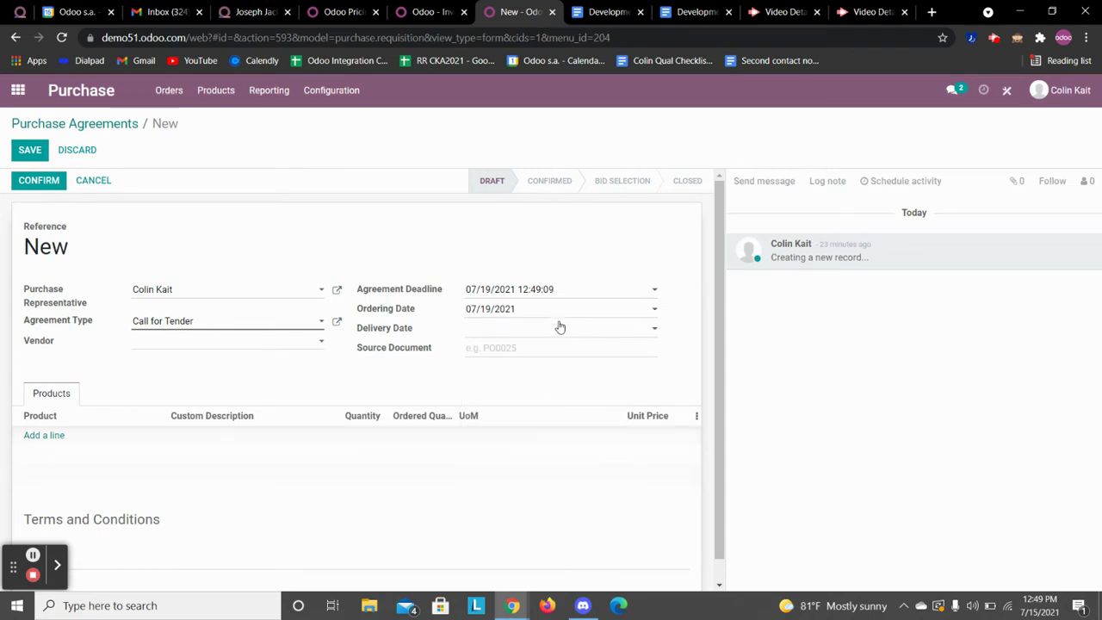
pyautogui.click(559, 327)
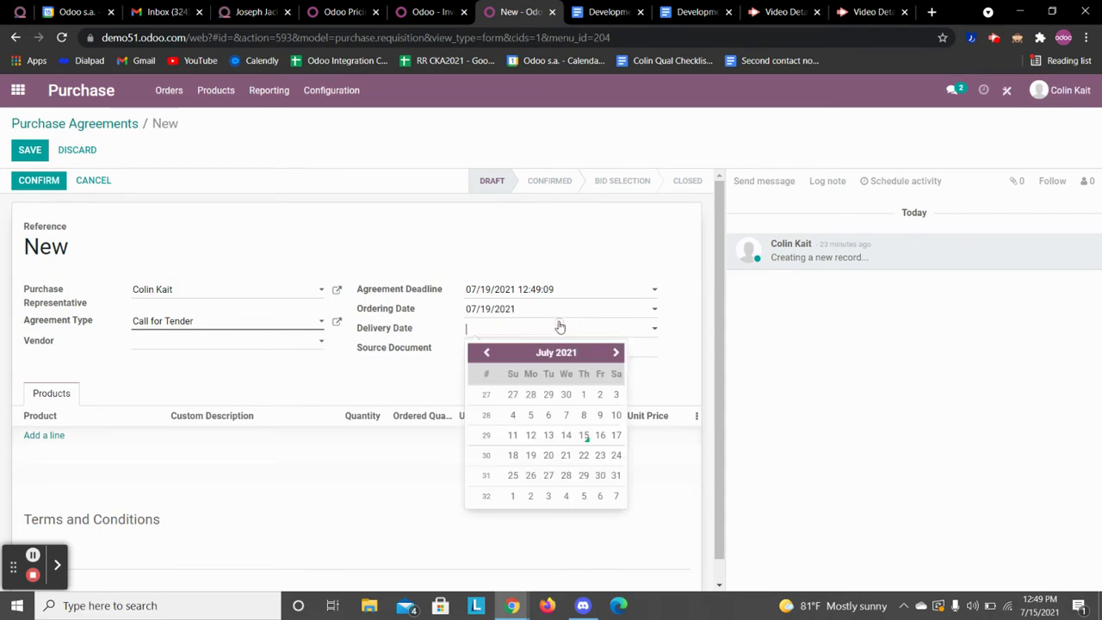
pyautogui.click(599, 457)
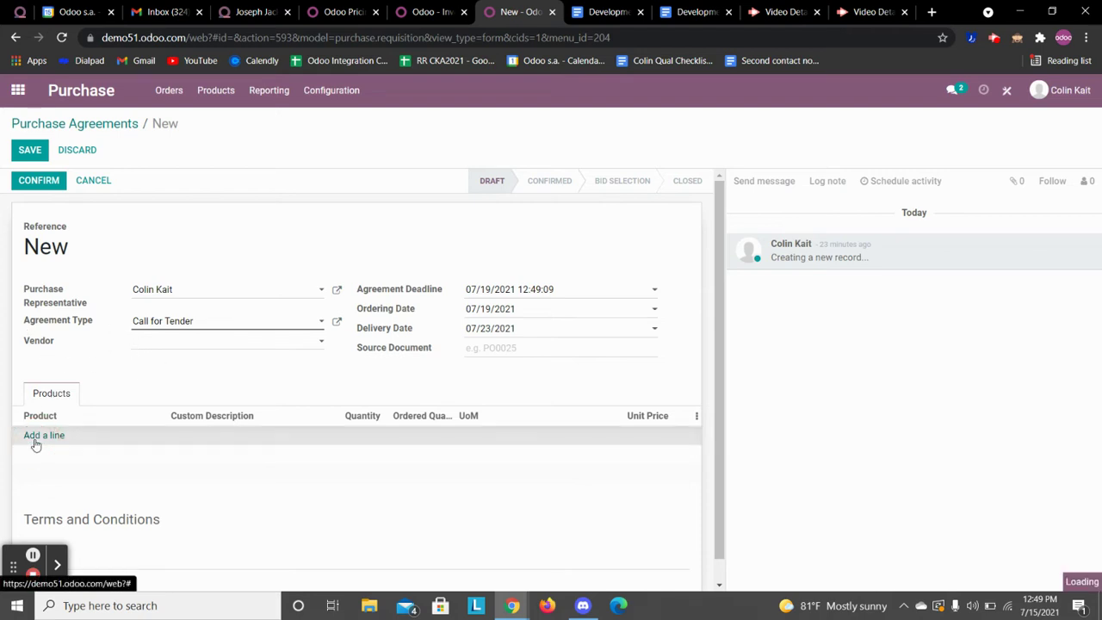
# Add a Comforter product line with quantity 10 and unit price 20, and save the agreement.
pyautogui.click(68, 442)
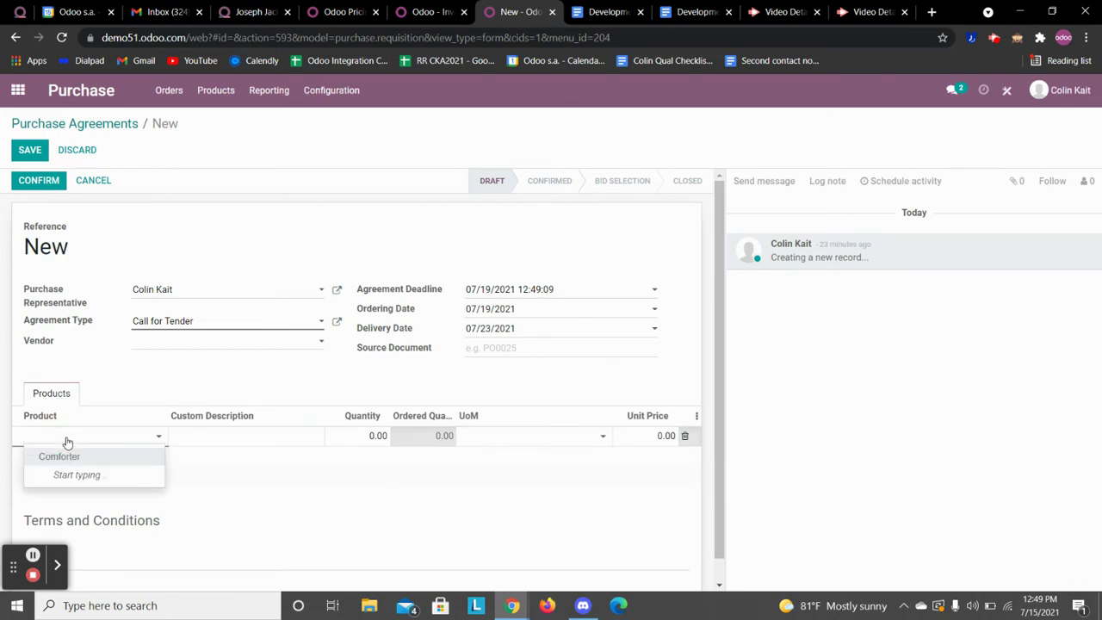
pyautogui.click(77, 457)
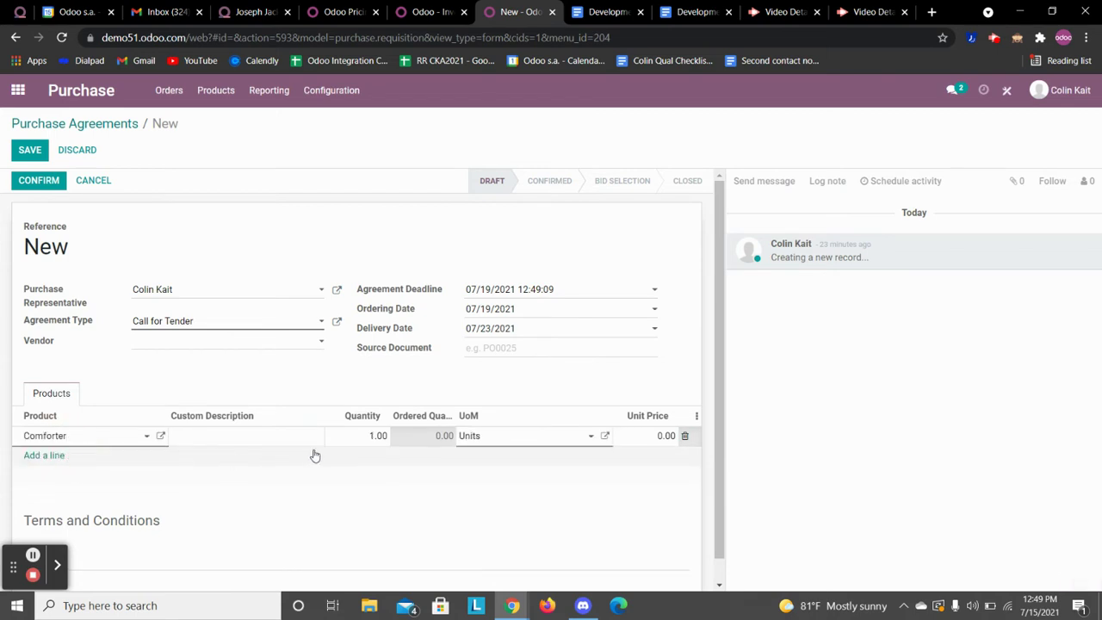
pyautogui.click(370, 439)
pyautogui.write('10')
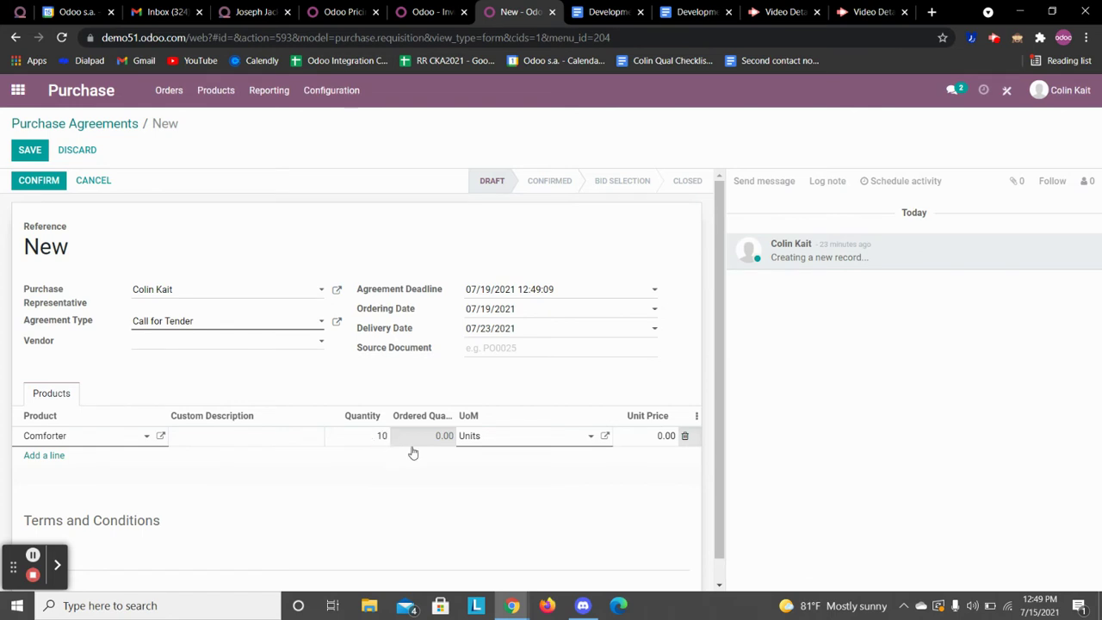
pyautogui.click(654, 434)
pyautogui.write('20')
pyautogui.click(34, 149)
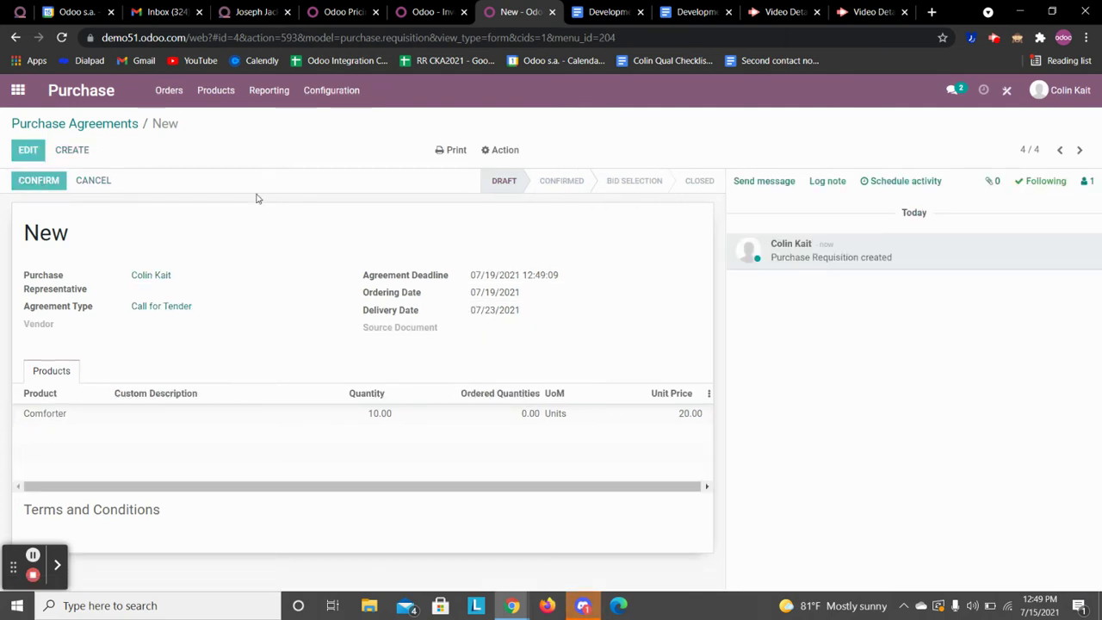
# Confirm the agreement and start a new quotation from it for the vendor Bed and Breakfast Inc.
pyautogui.click(76, 186)
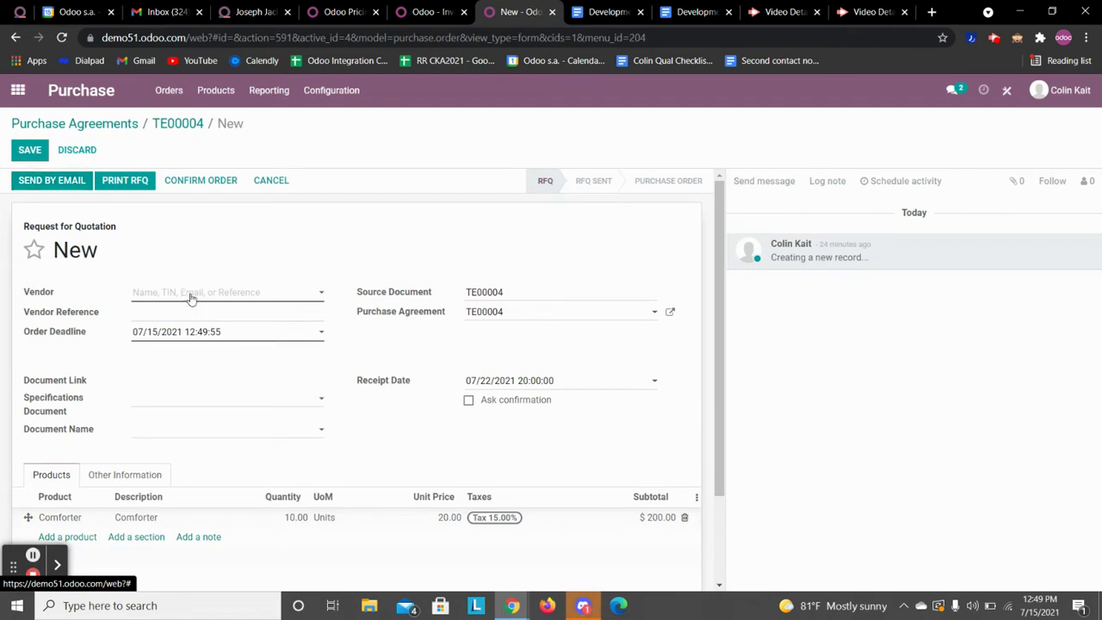
pyautogui.click(191, 293)
pyautogui.click(192, 315)
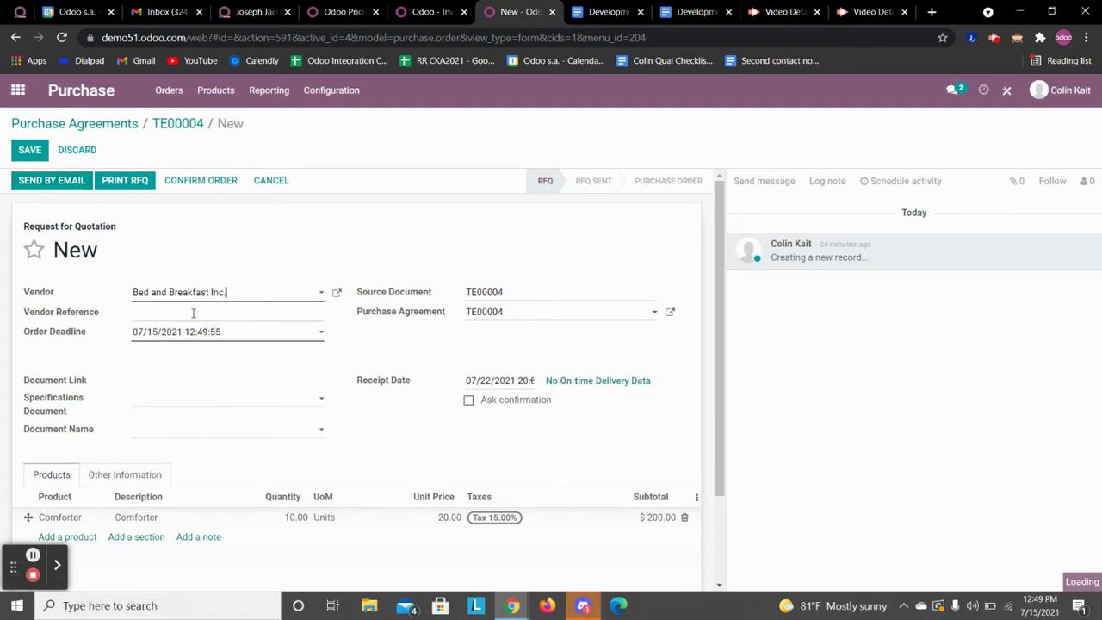
# Set the document name to Wallet on the Bed and Breakfast Inc. quotation and save it.
pyautogui.click(168, 437)
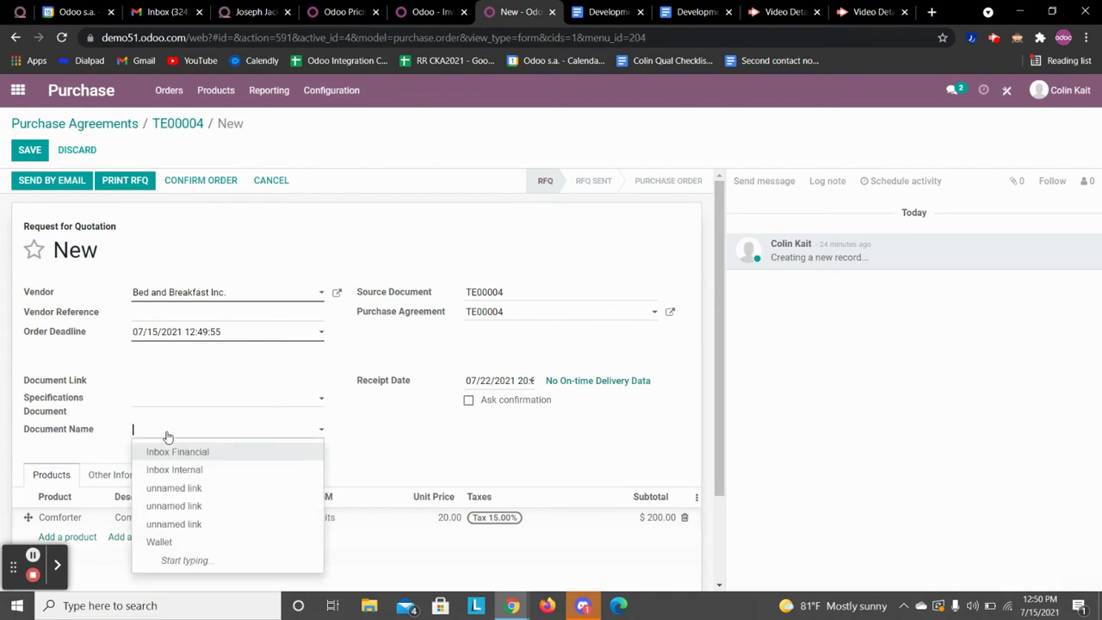
pyautogui.write('wa')
pyautogui.click(172, 451)
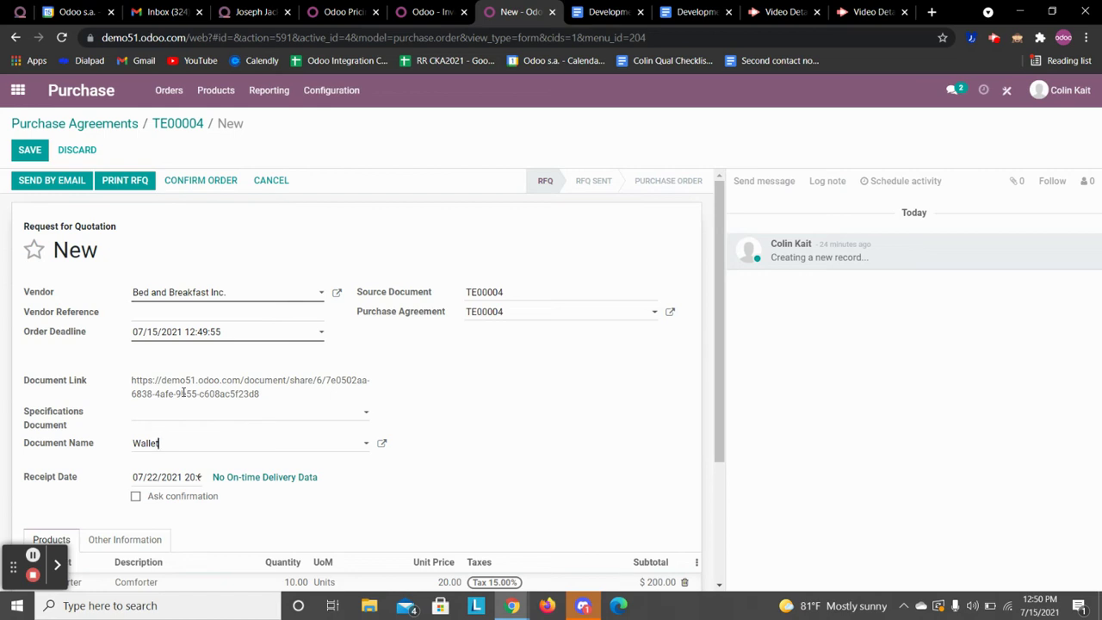
pyautogui.click(28, 146)
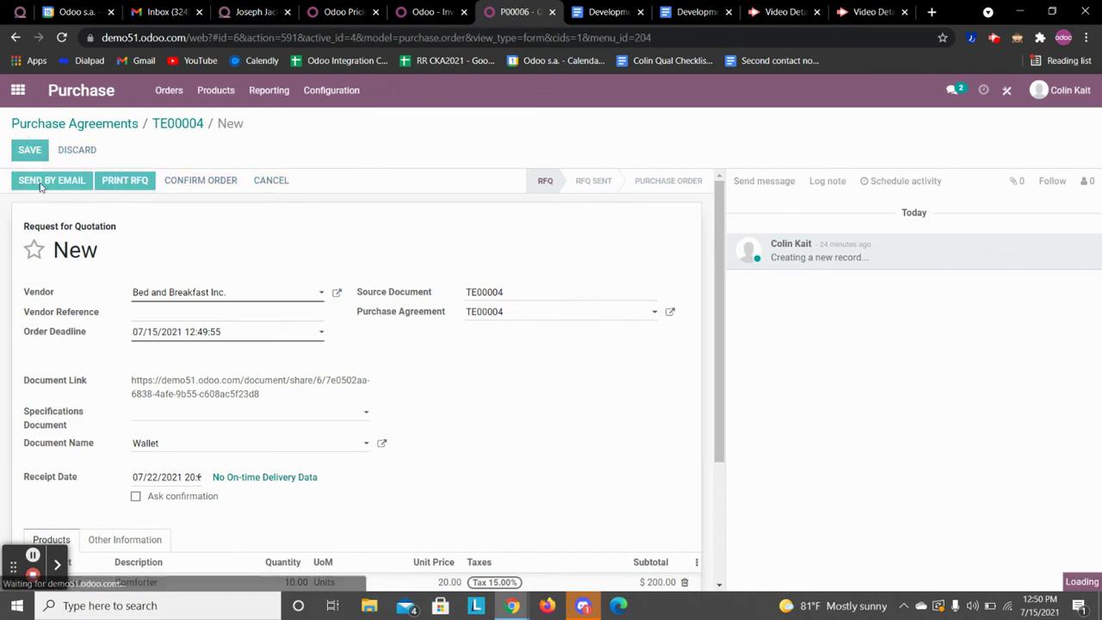
# Email the request for quotation with its product specifications link to Bed and Breakfast Inc.
pyautogui.click(32, 183)
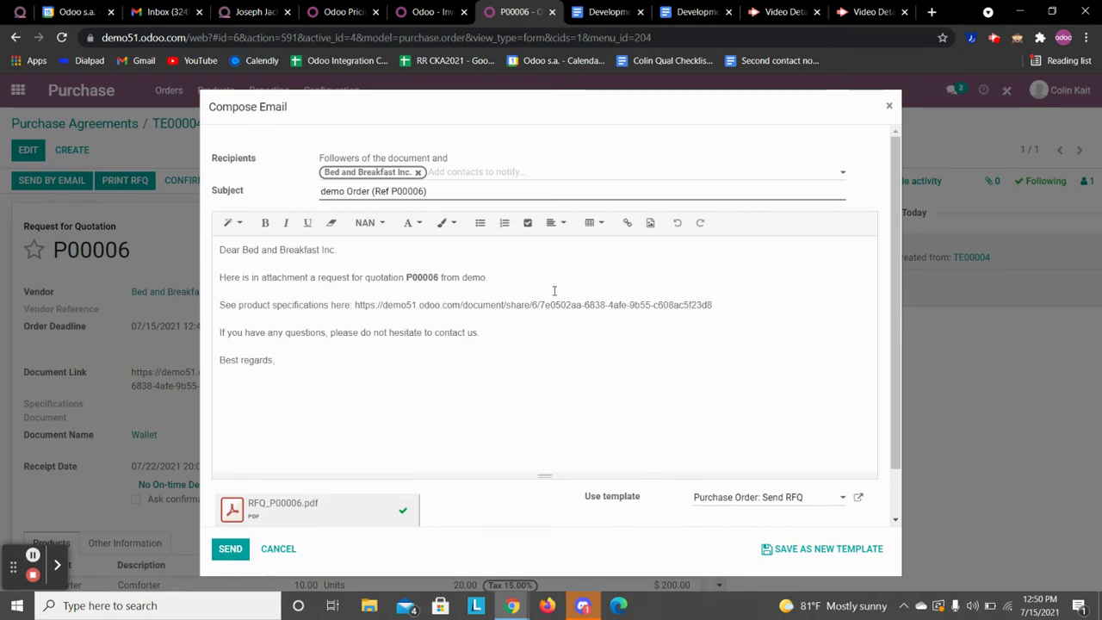
pyautogui.doubleClick(511, 307)
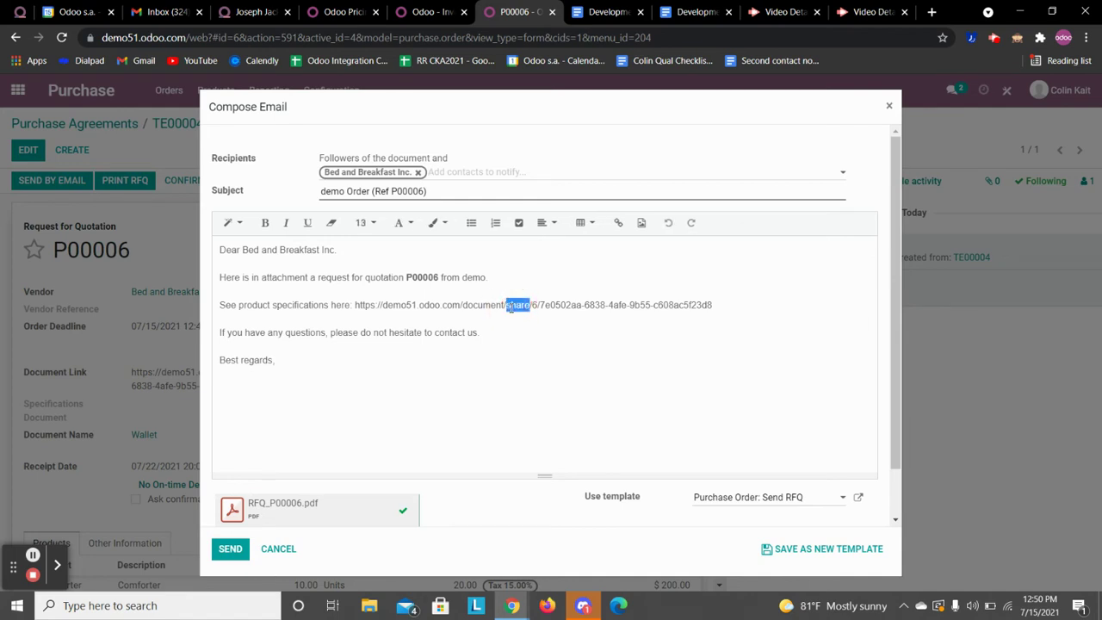
pyautogui.click(228, 549)
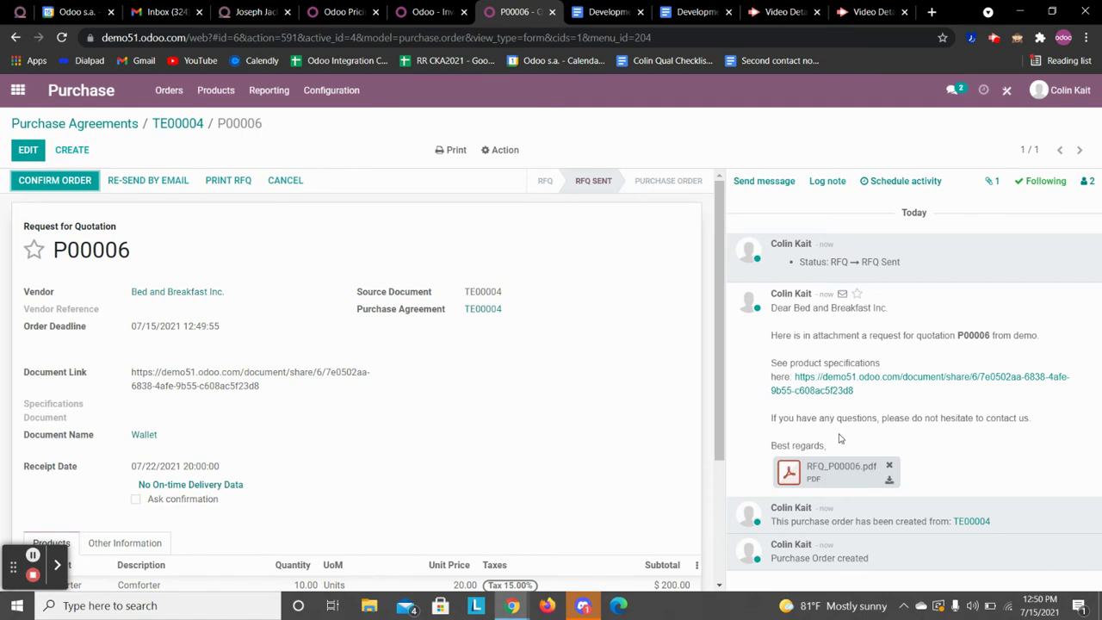
# Return to the purchase agreement and start a second quotation for the vendor Company Corp.
pyautogui.click(181, 126)
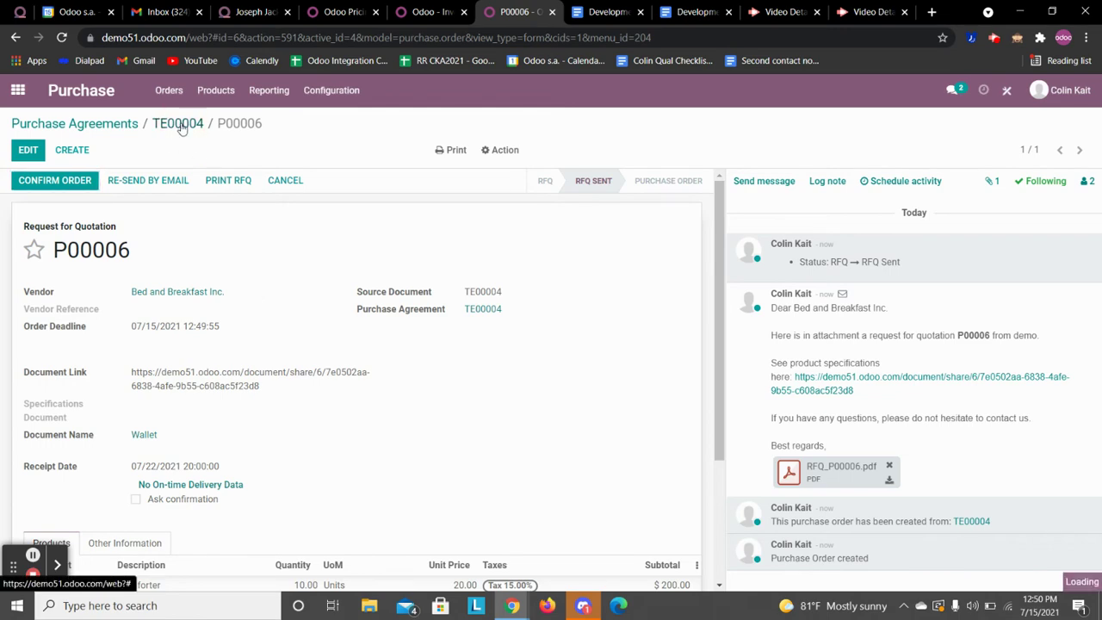
pyautogui.click(86, 181)
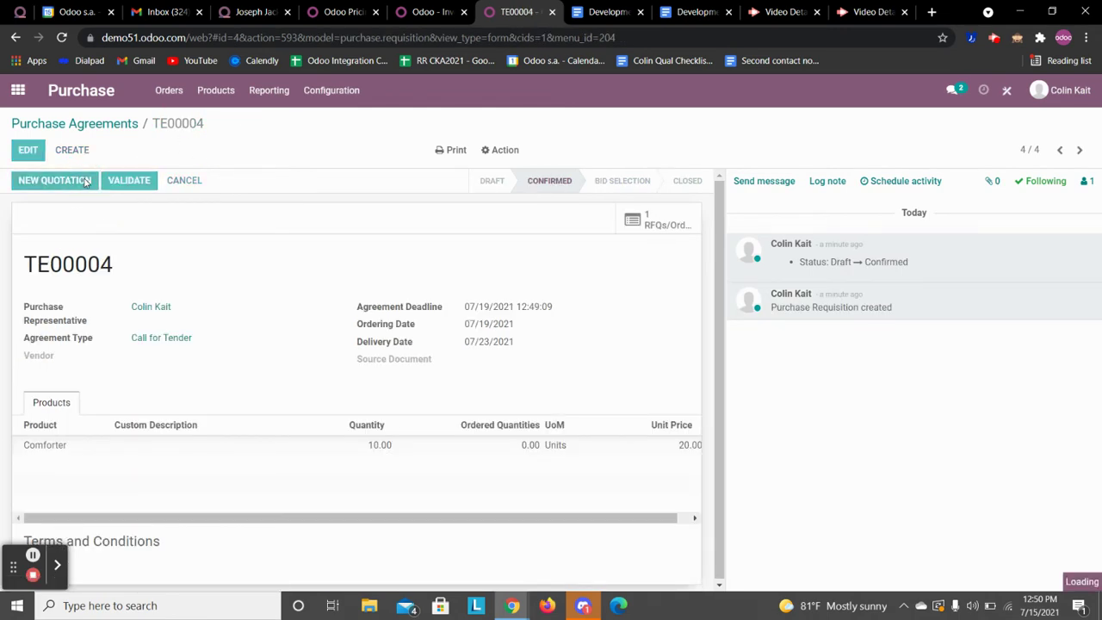
pyautogui.click(229, 292)
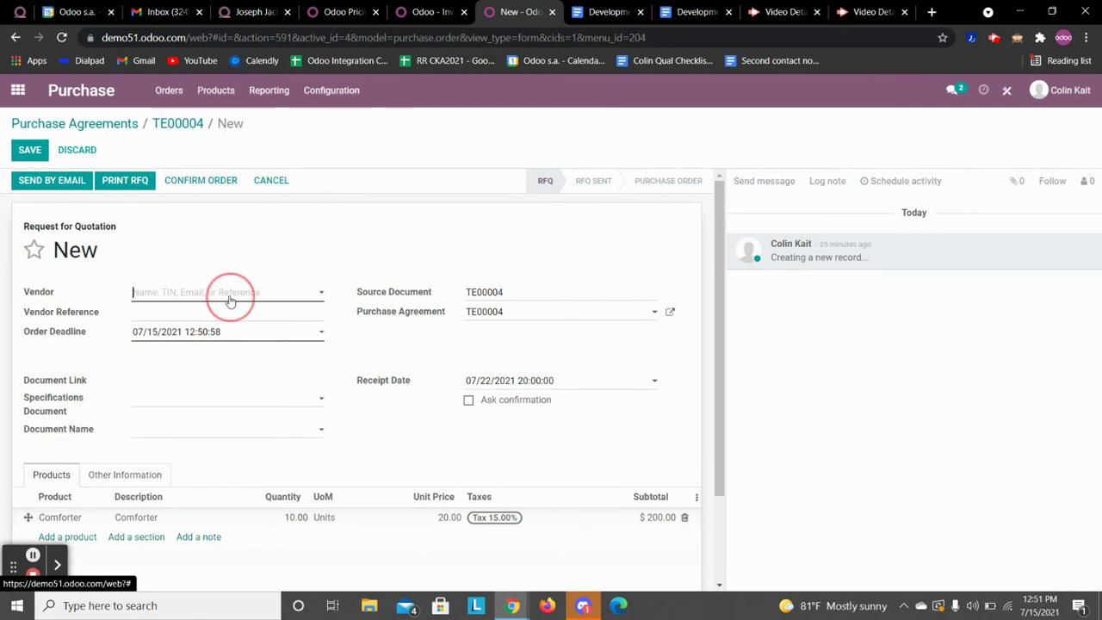
pyautogui.click(231, 352)
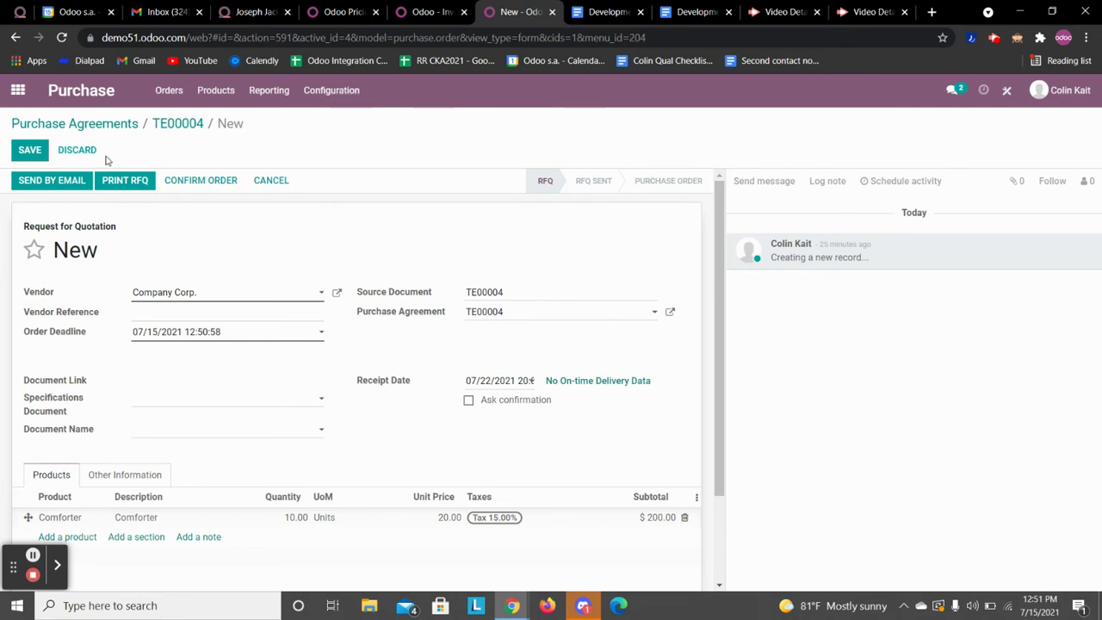
# Choose Wallet as the document name for the Company Corp. quotation and save the record.
pyautogui.click(169, 441)
pyautogui.rightClick(169, 440)
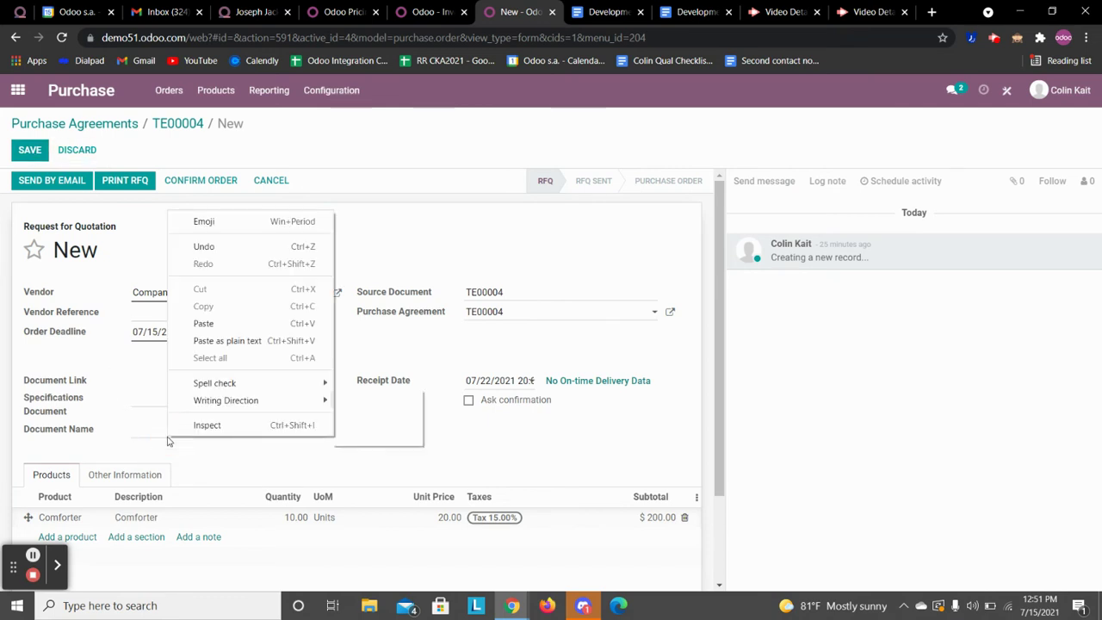
pyautogui.click(151, 436)
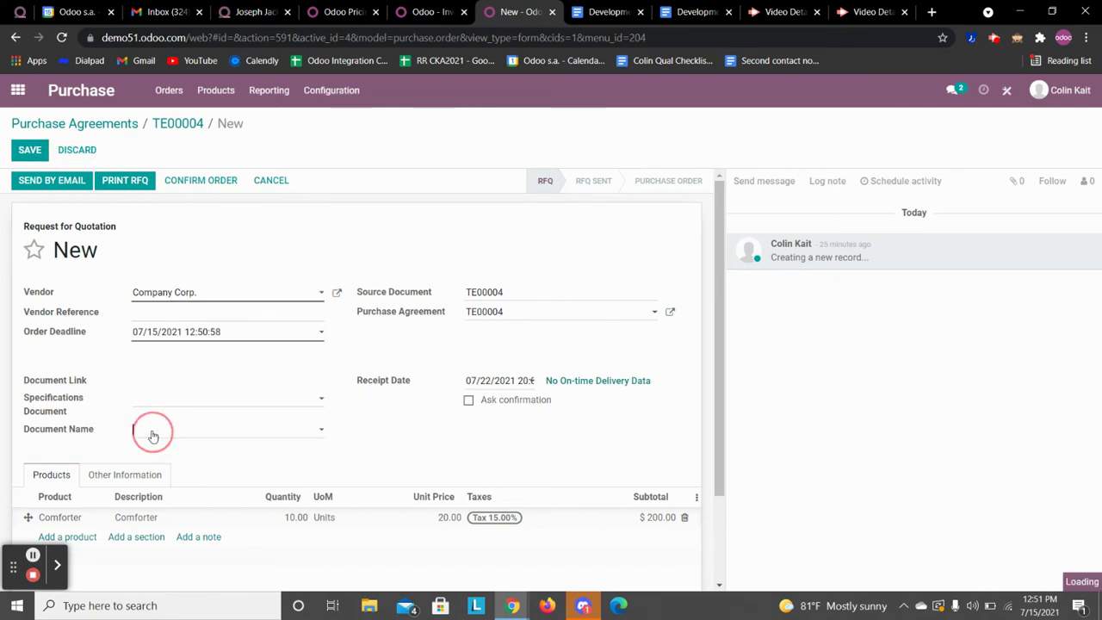
pyautogui.write('wa')
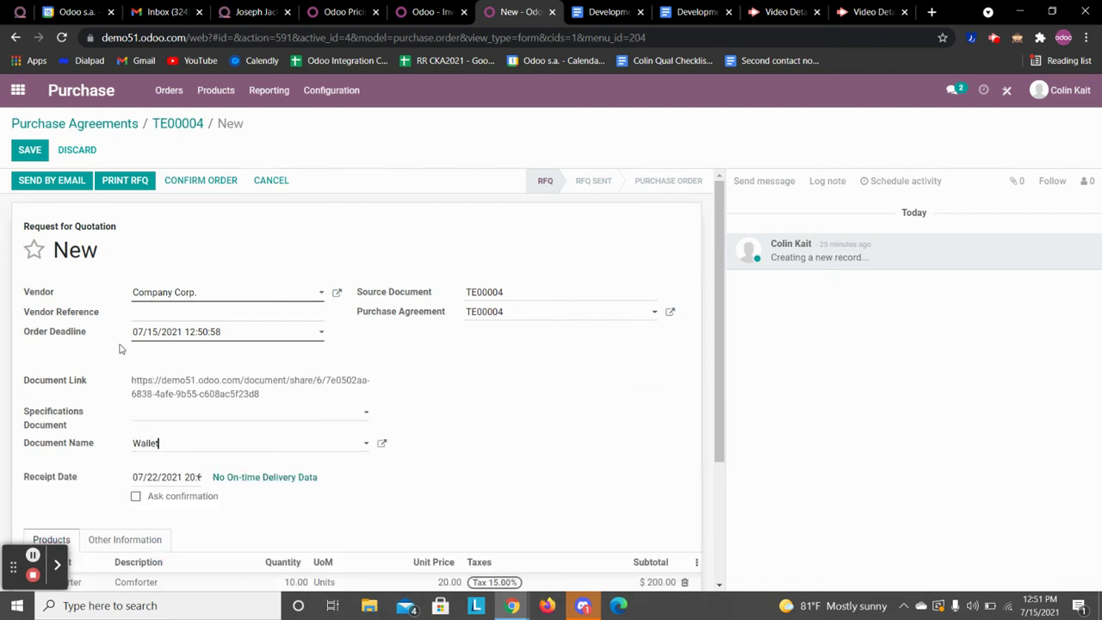
pyautogui.click(38, 153)
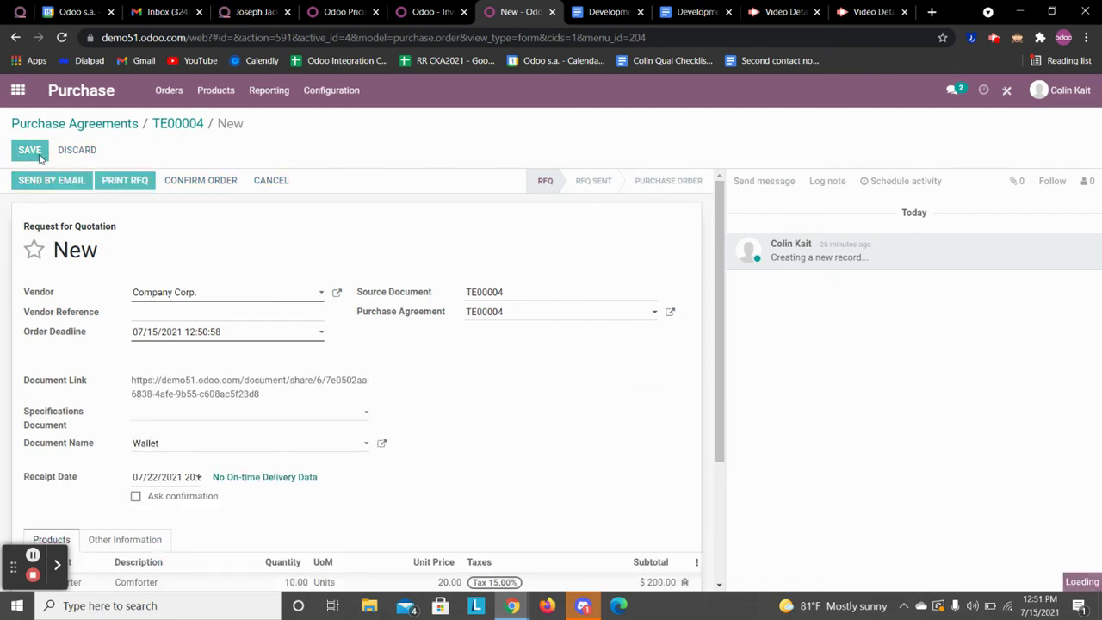
# Confirm the order for Bed and Breakfast Inc. from the agreement's list of quotations, and return to the agreement.
pyautogui.click(179, 123)
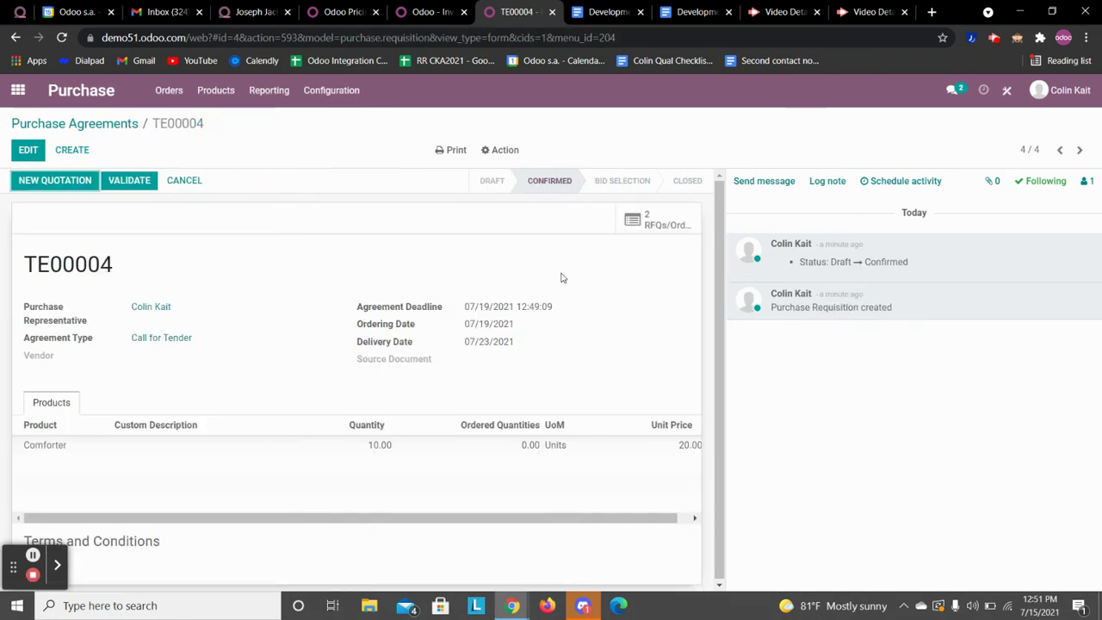
pyautogui.click(646, 220)
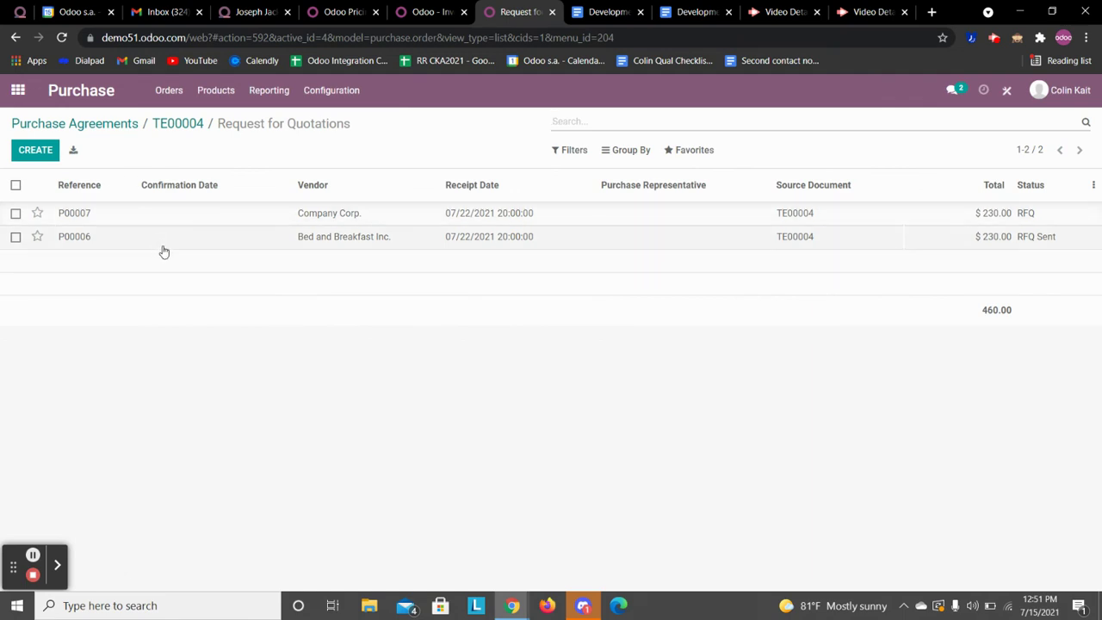
pyautogui.click(401, 239)
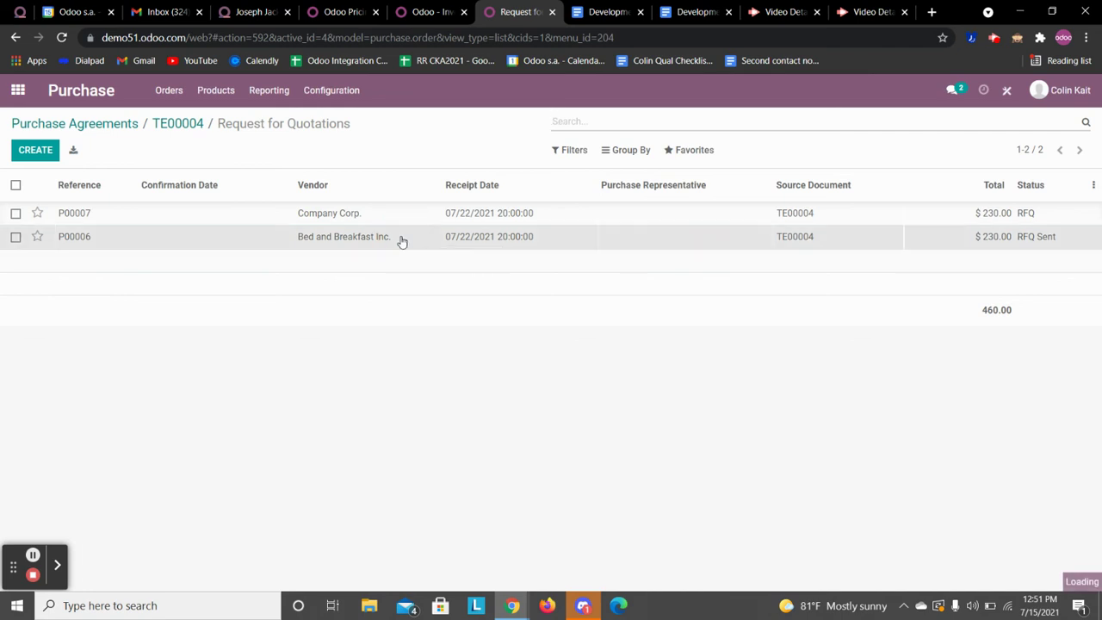
pyautogui.click(87, 189)
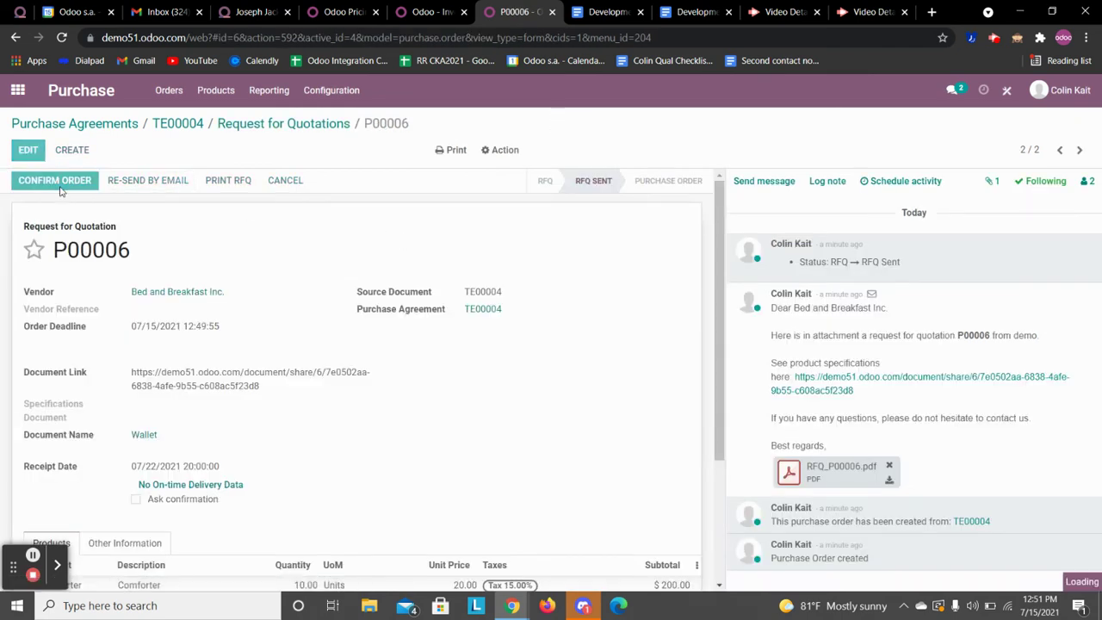
pyautogui.click(177, 123)
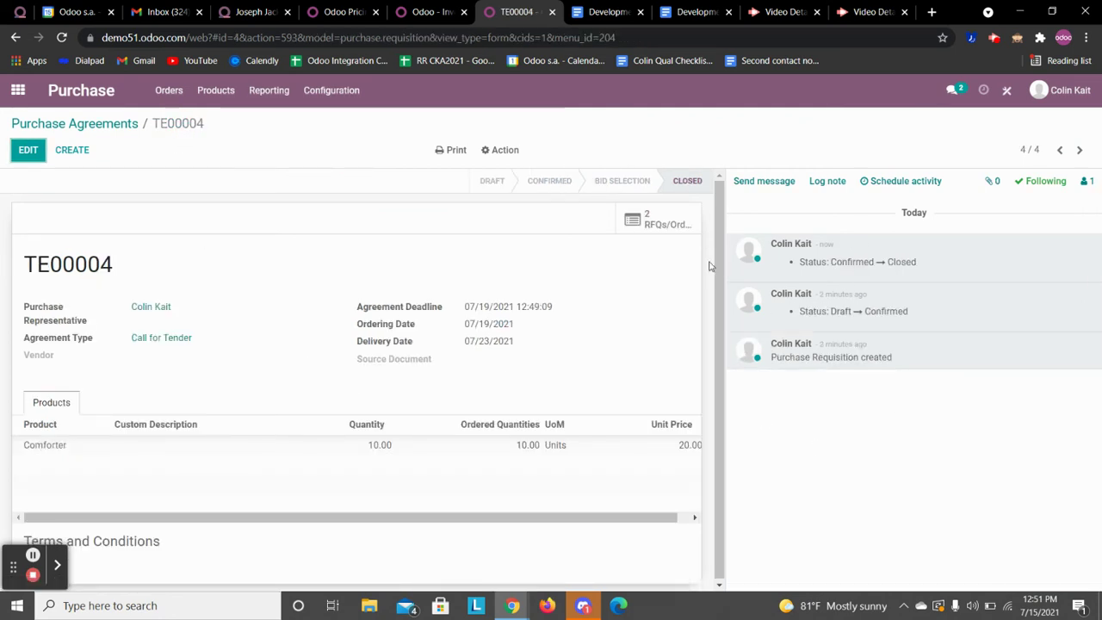
# Open the confirmed Bed and Breakfast Inc. purchase order from the agreement's quotations and view its linked receipt.
pyautogui.click(649, 229)
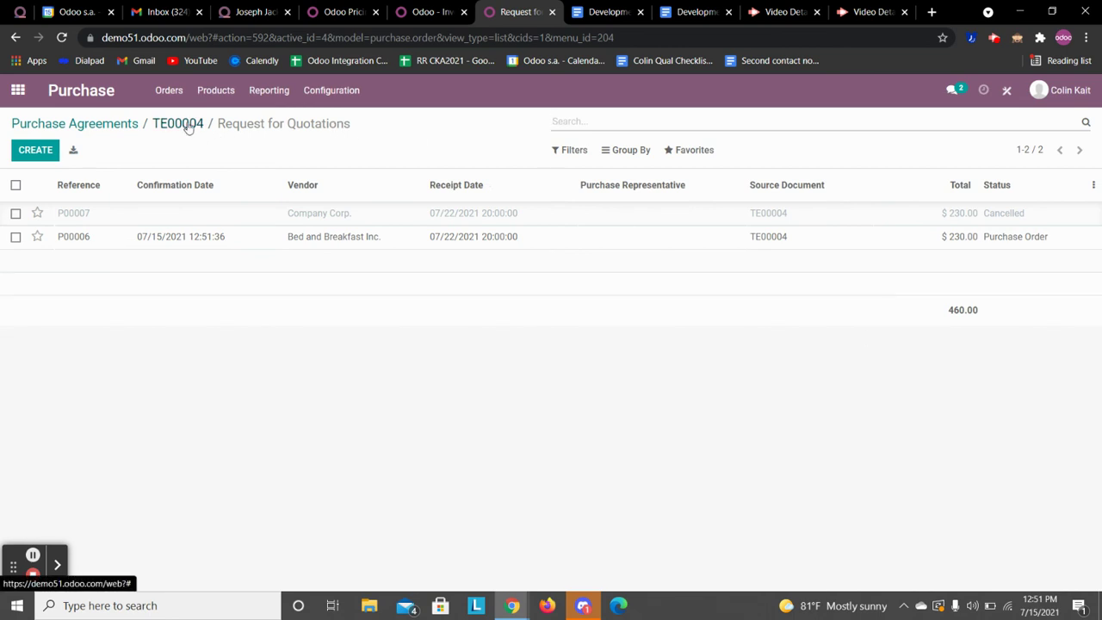
pyautogui.click(181, 247)
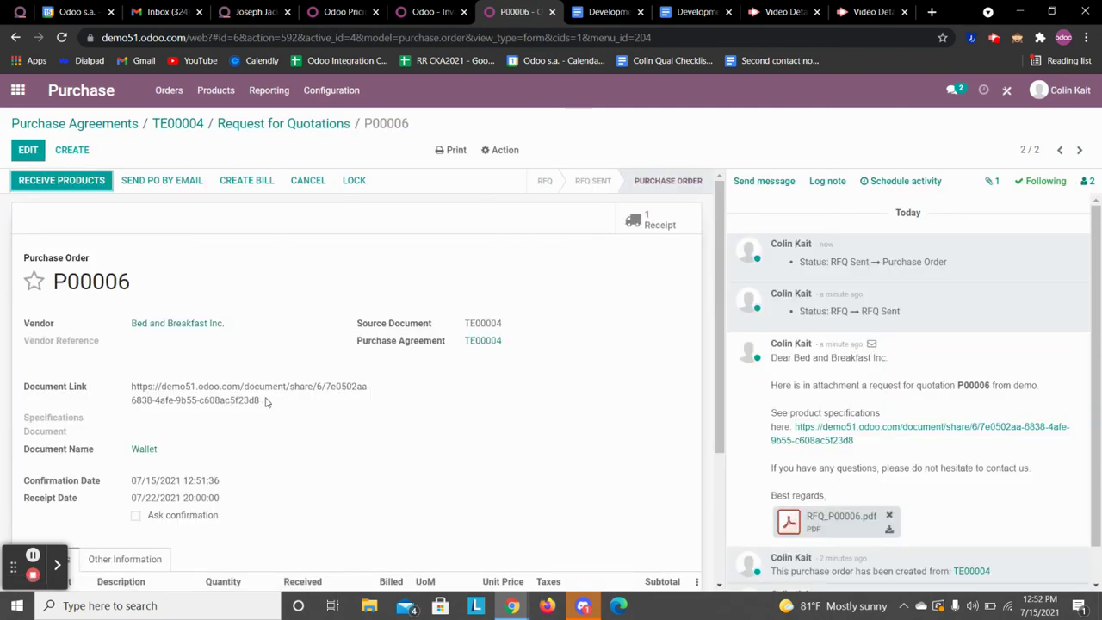
pyautogui.click(637, 220)
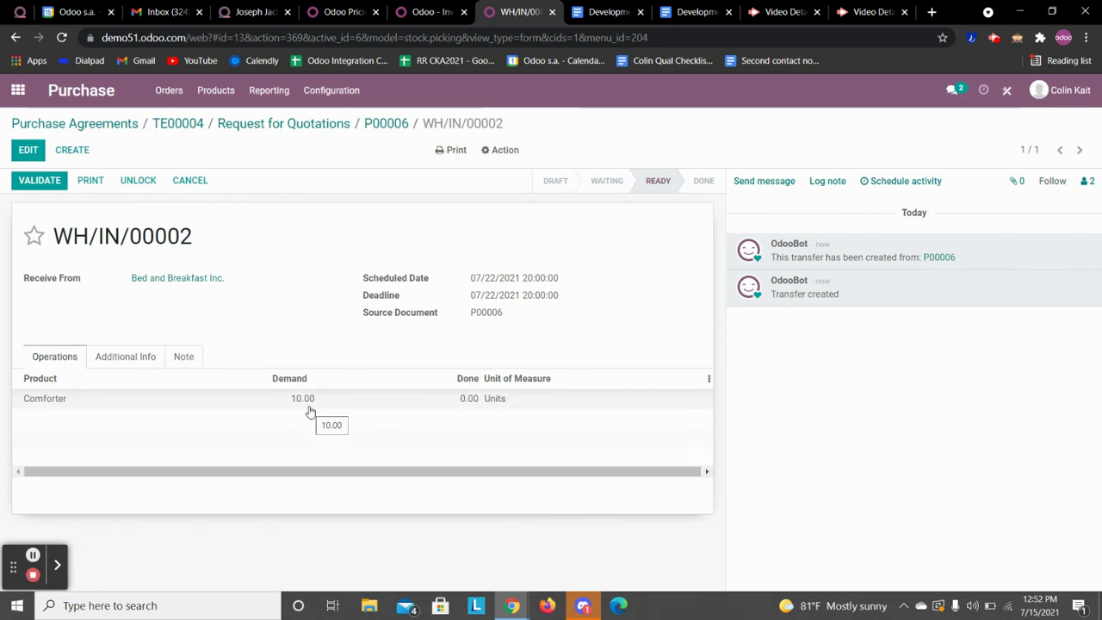
# Switch to the Inventory app and open the Bed and Breakfast Inc. receipt WH/IN/00002 from the receipts to process.
pyautogui.click(22, 100)
pyautogui.write('inv')
pyautogui.press('Return')
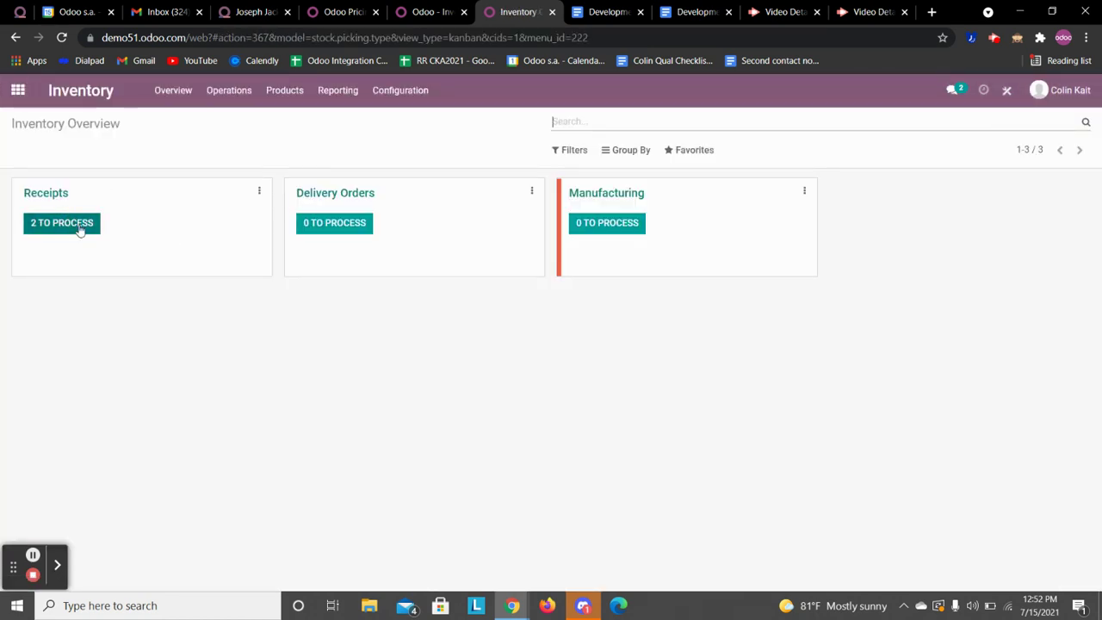
pyautogui.click(81, 226)
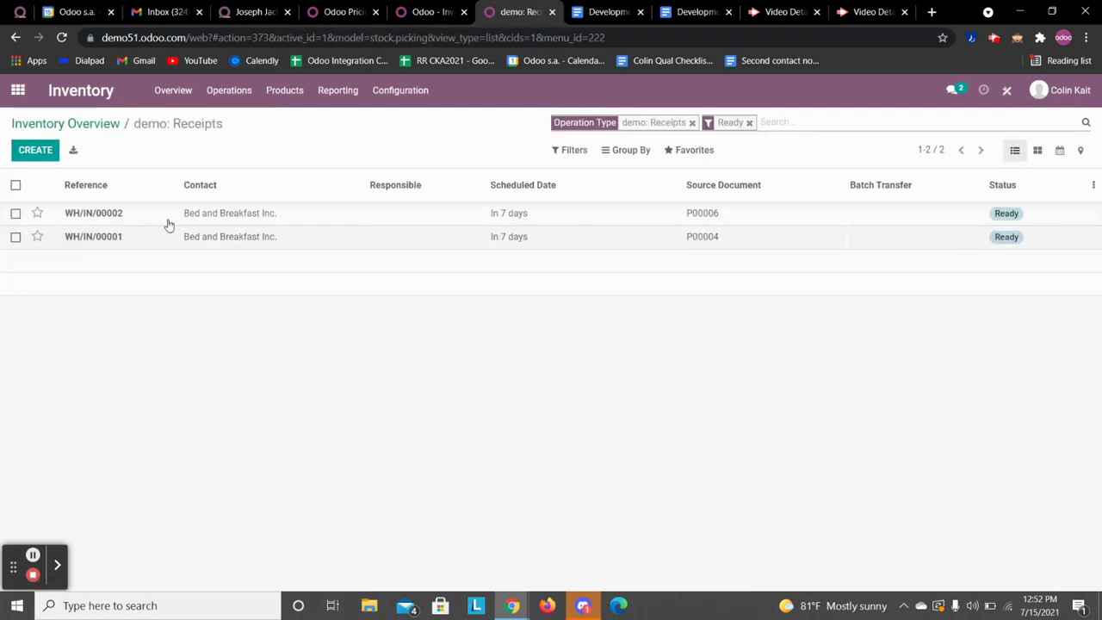
pyautogui.click(102, 217)
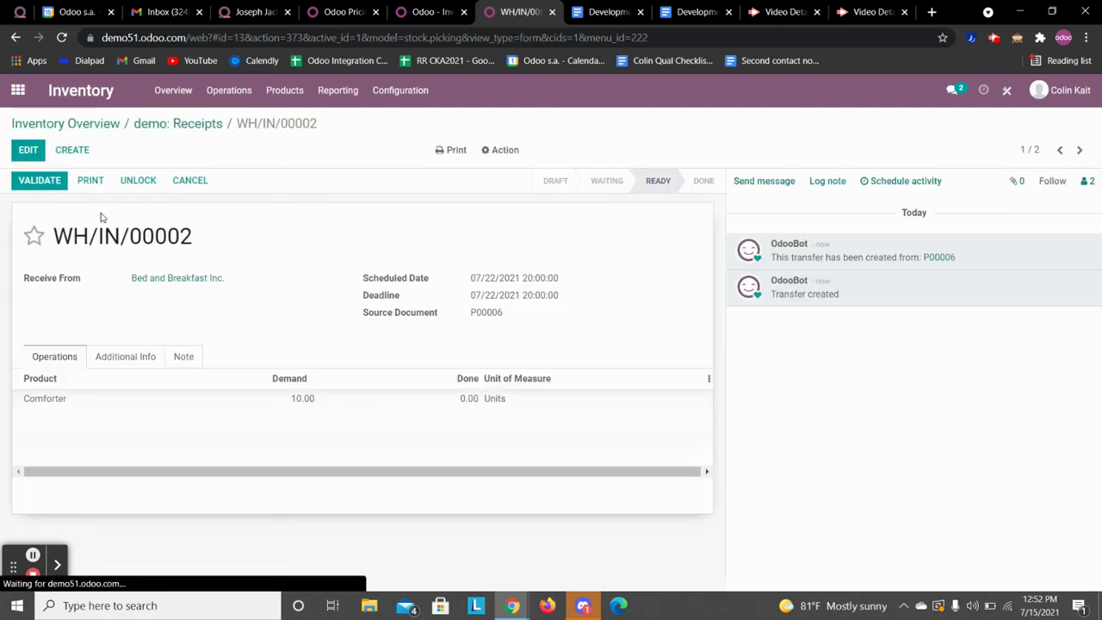